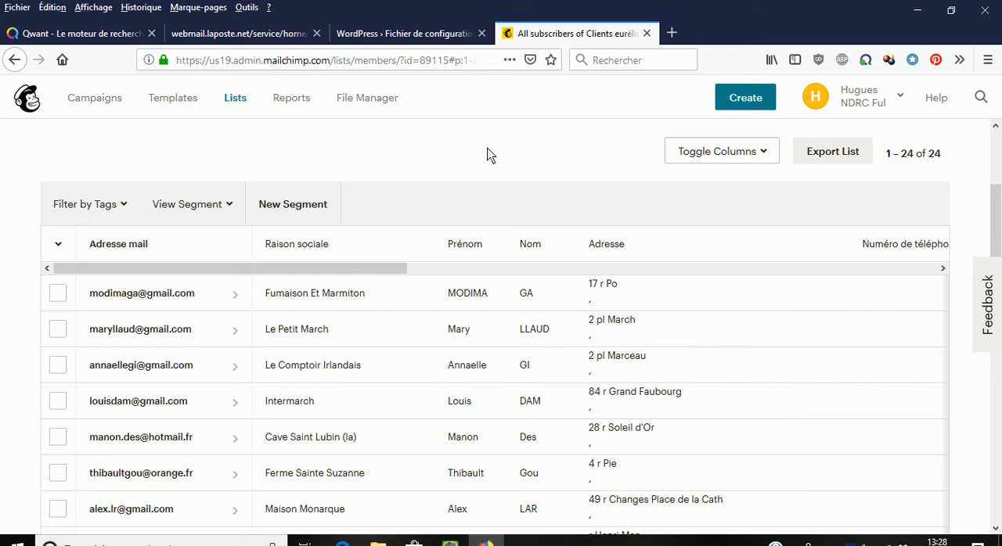
Step: Move the Raison sociale column to the top of the subscriber list's column order and save the layout
left_click(764, 154)
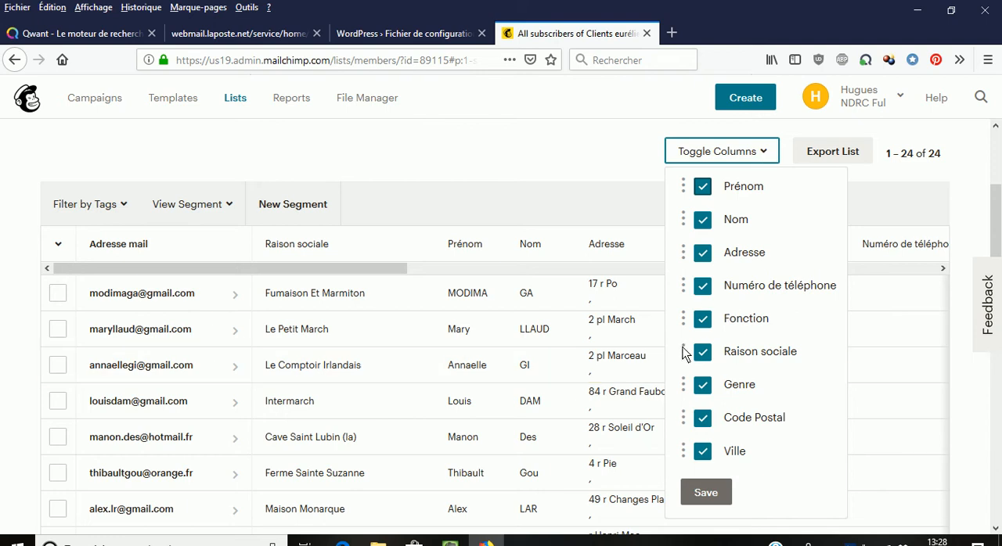
left_click_drag(684, 351, 665, 178)
left_click_drag(686, 363, 696, 190)
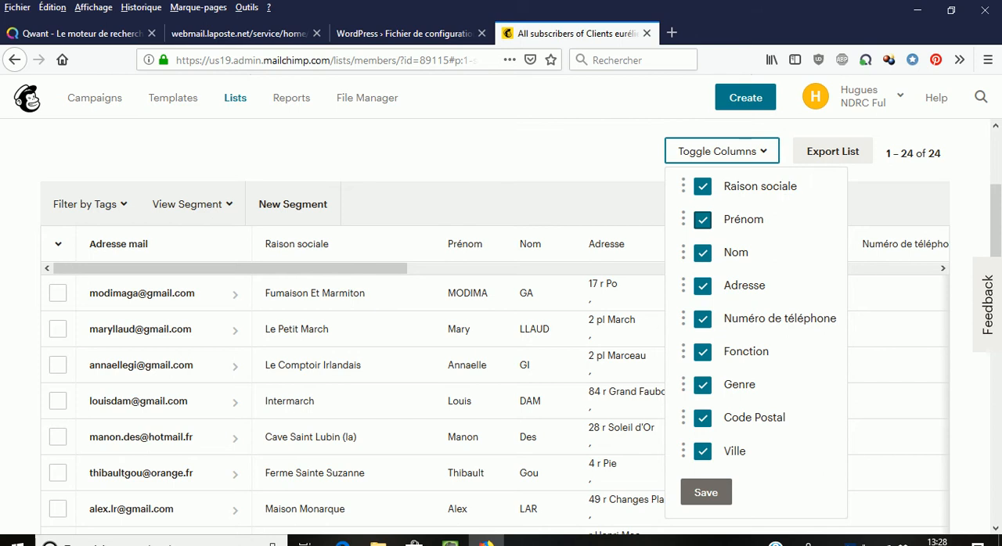
left_click(705, 492)
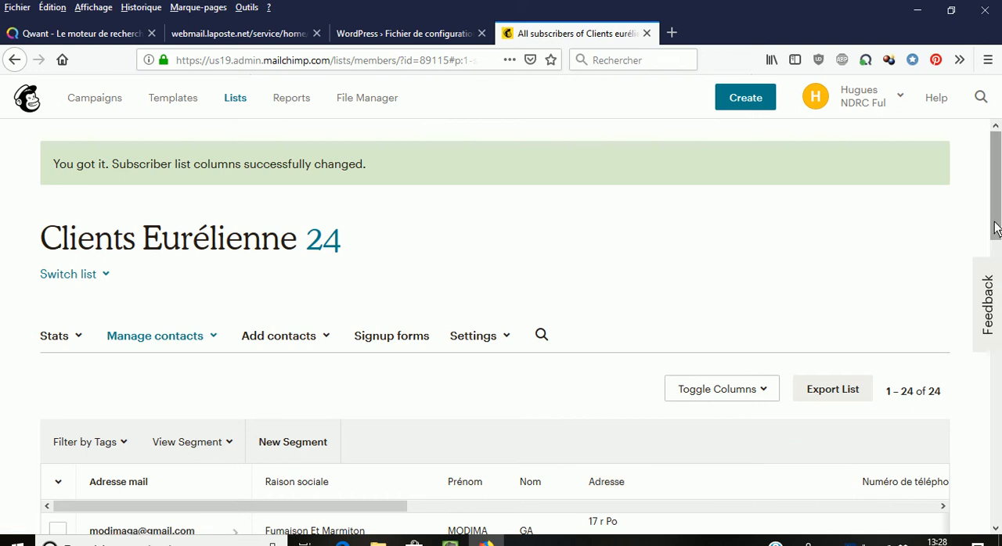
Step: Select the contacts of Fumaison Et Marmiton, Le Comptoir Irlandais, Cave Saint Lubin, Ferme Sainte Suzanne, Maison Monarque, La Cave Du March and V And B Chartres
scroll(994, 283, "down", 3)
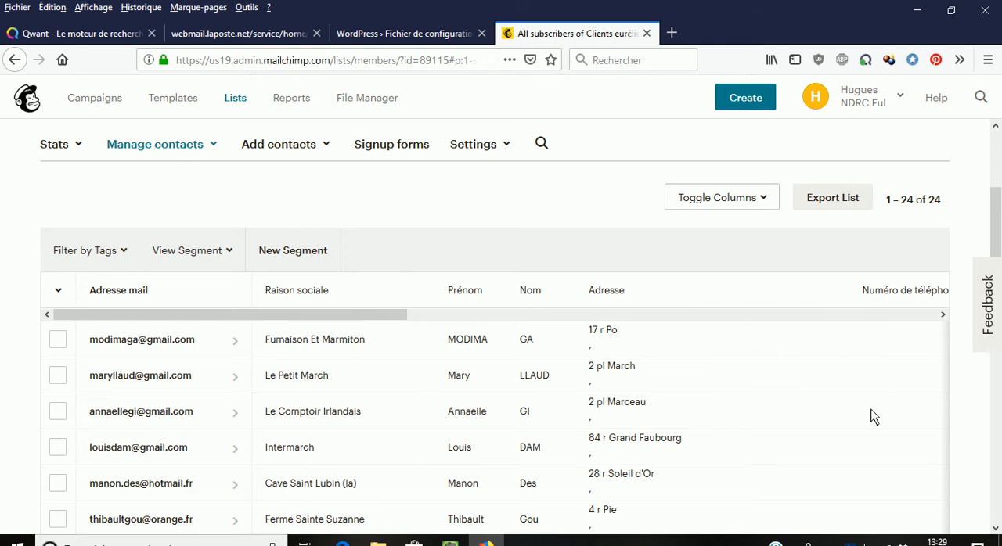
left_click(57, 340)
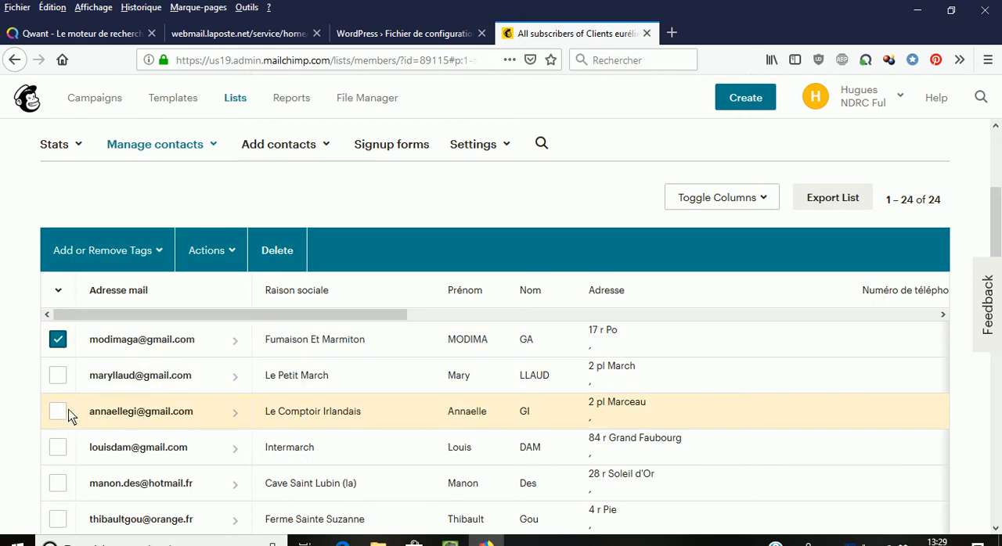
left_click(57, 412)
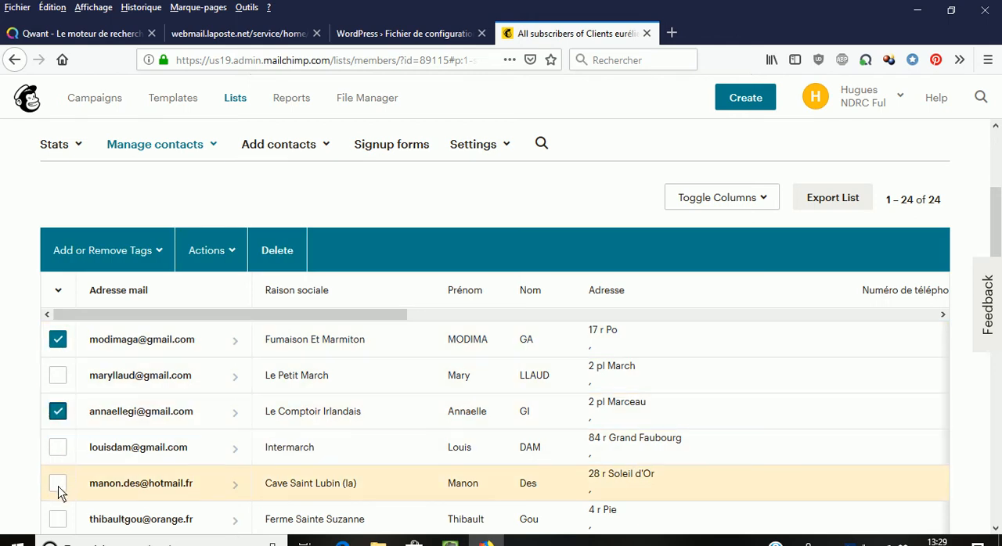
left_click(58, 485)
scroll(59, 491, "down", 3)
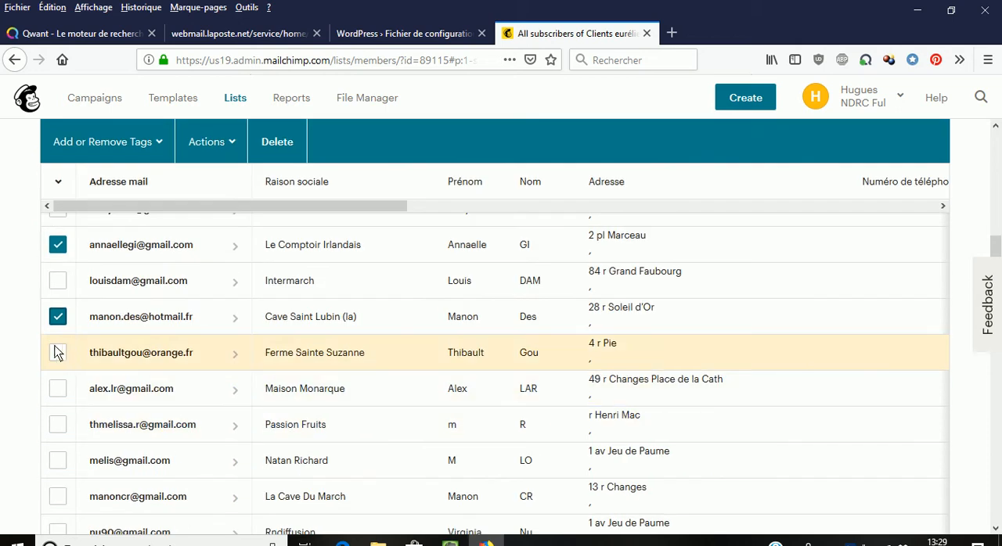
left_click(58, 353)
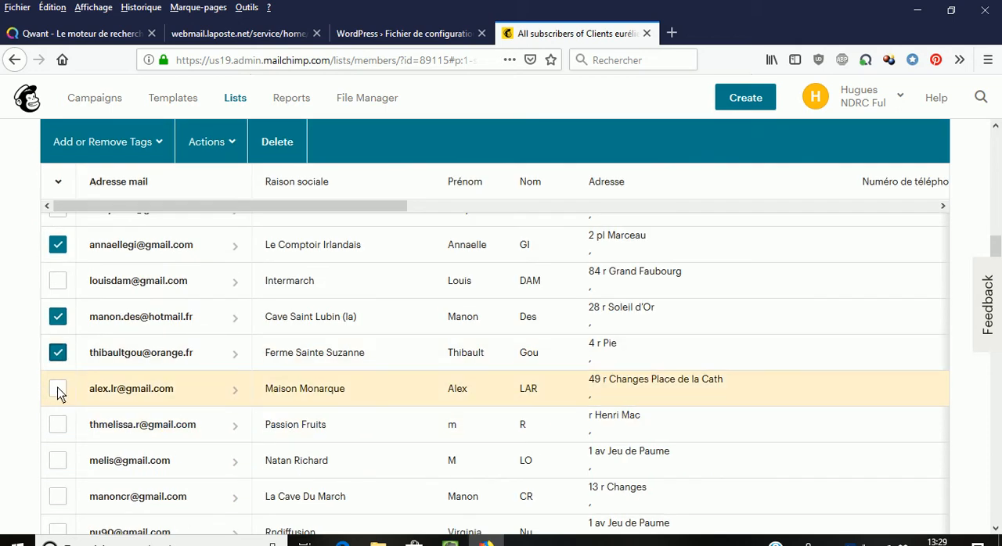
left_click(58, 390)
scroll(85, 449, "down", 2)
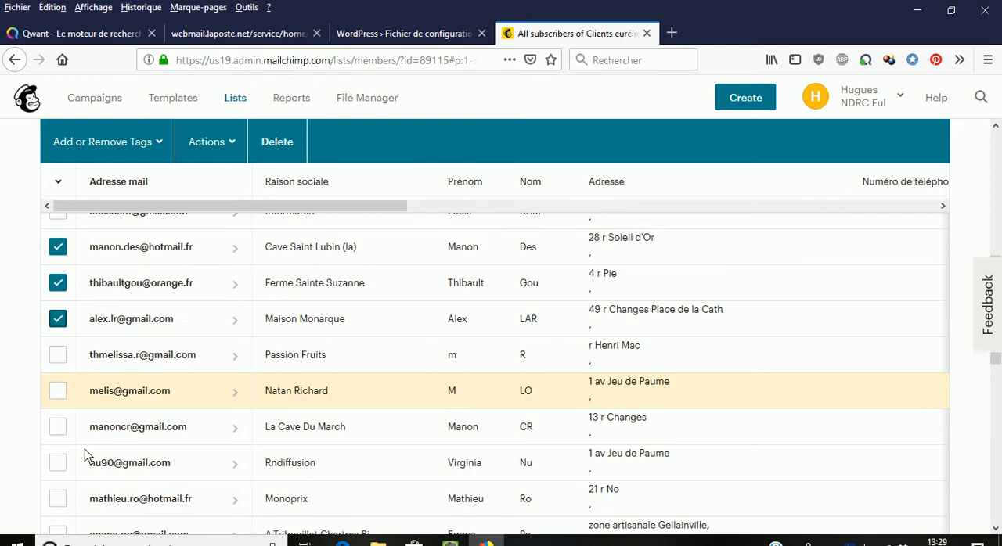
left_click(58, 412)
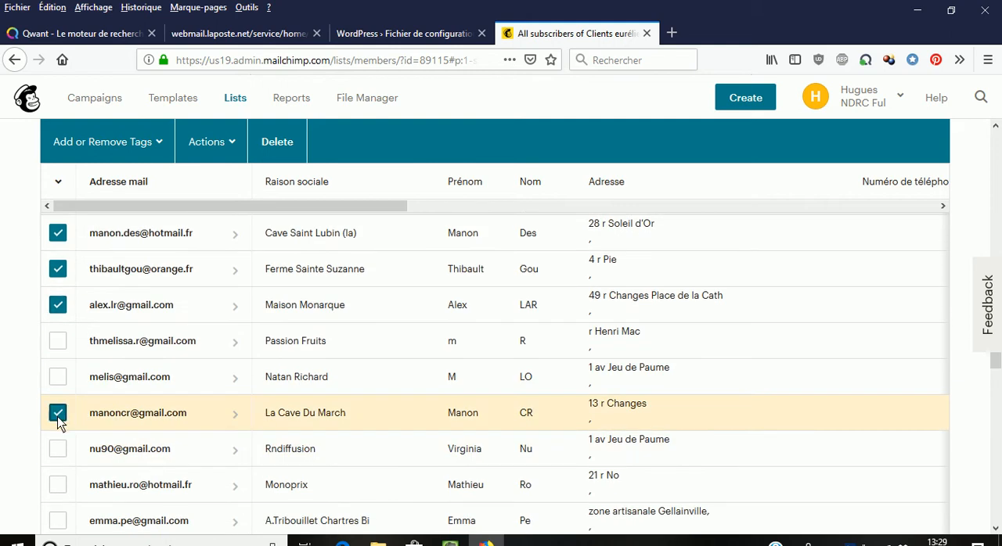
scroll(93, 443, "down", 2)
scroll(93, 443, "down", 1)
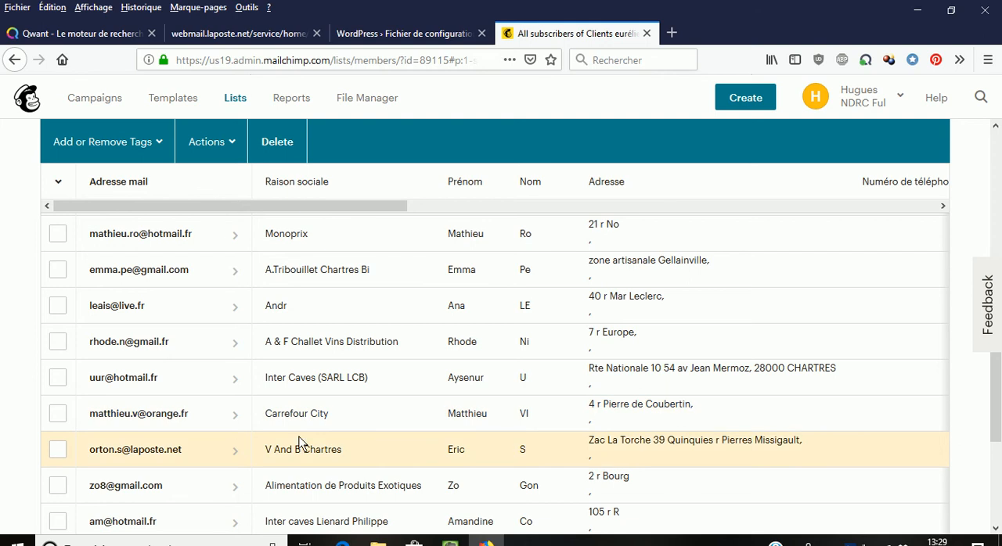
left_click(58, 451)
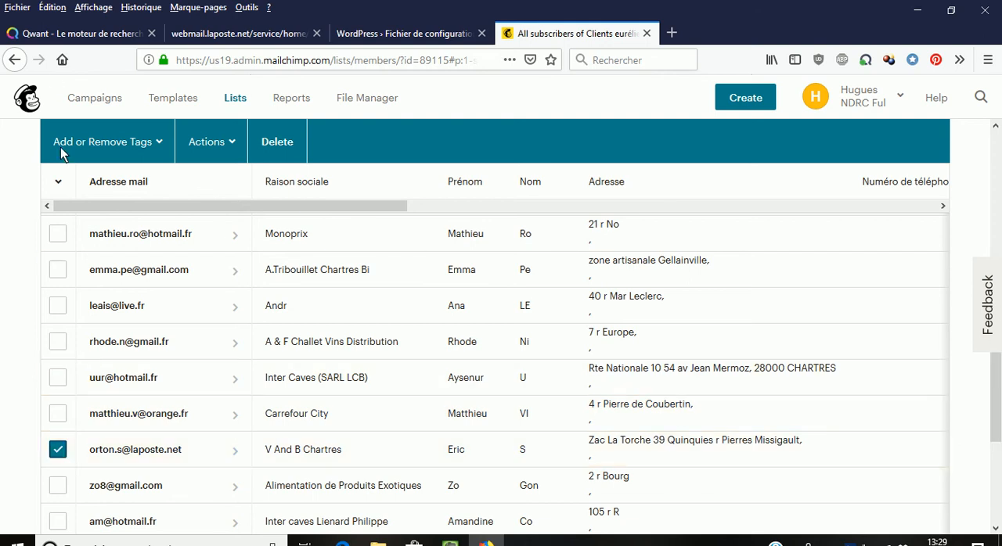
Step: Apply the caviste tag to the selected contacts
left_click(104, 141)
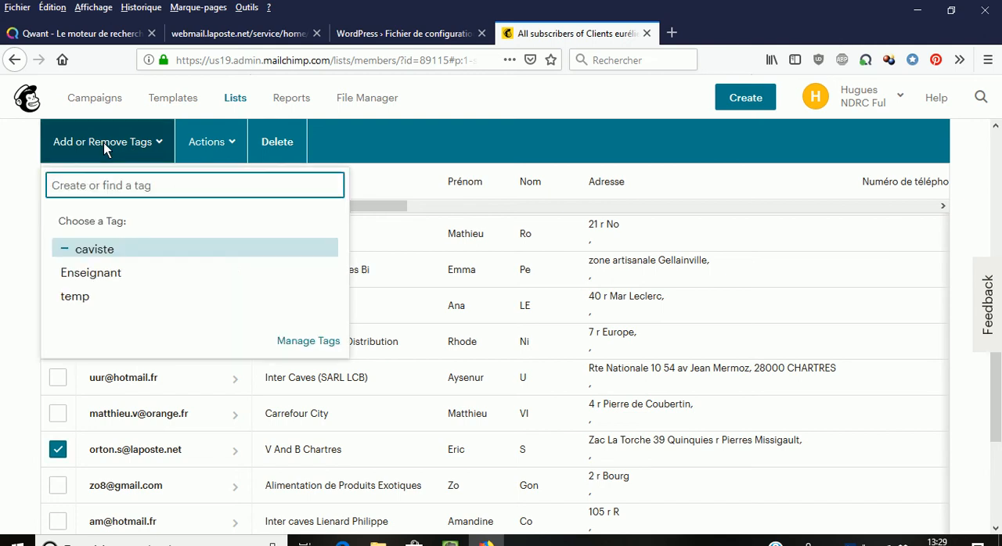
type("caviste")
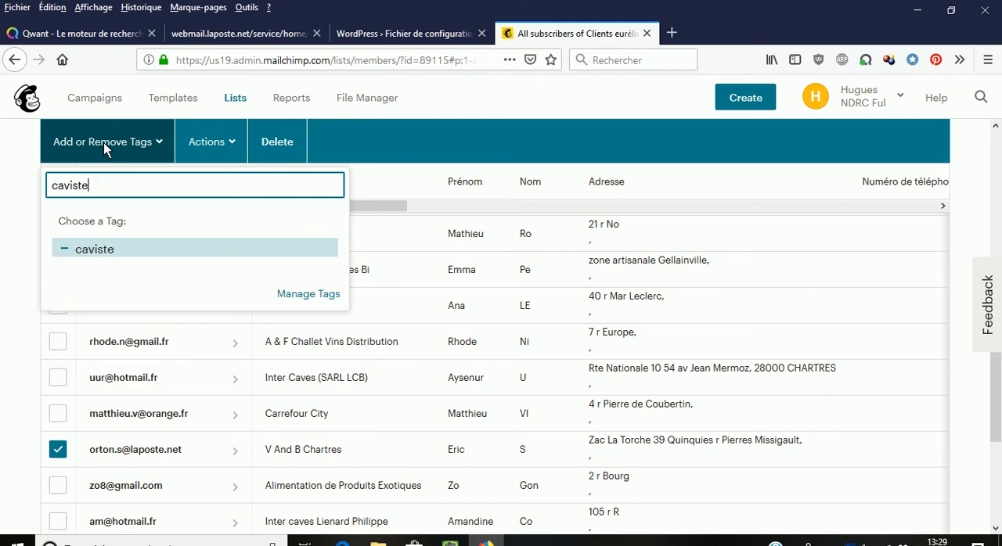
key("Return")
left_click(69, 250)
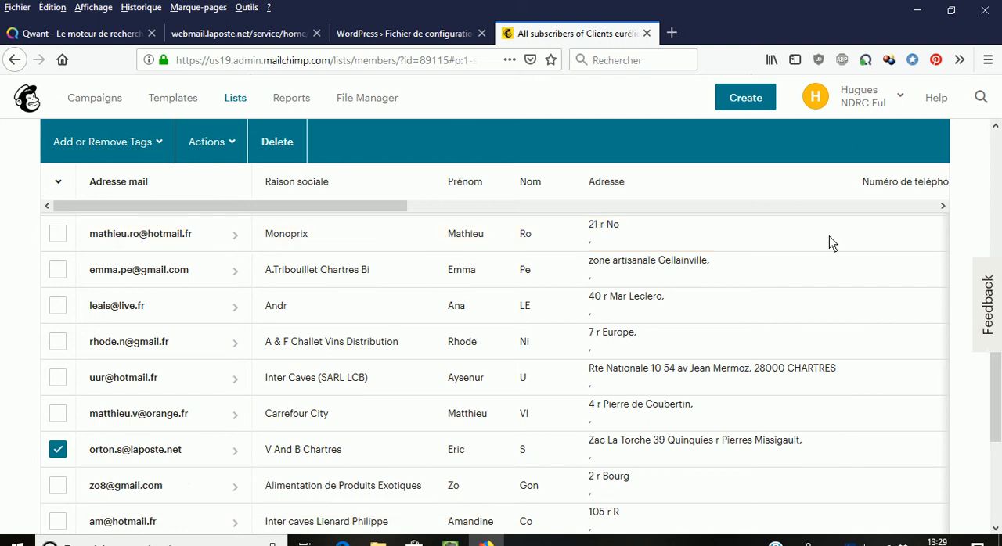
left_click_drag(392, 204, 243, 217)
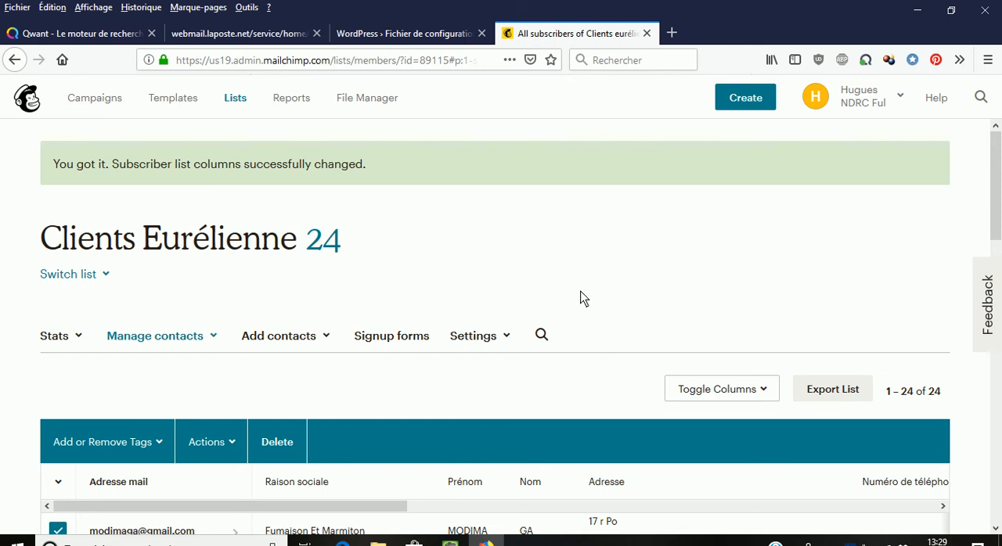
Step: Open the draft campaign "invitation dégustation Retro" and set its recipients to the caviste tag, saving the recipient settings
left_click(98, 102)
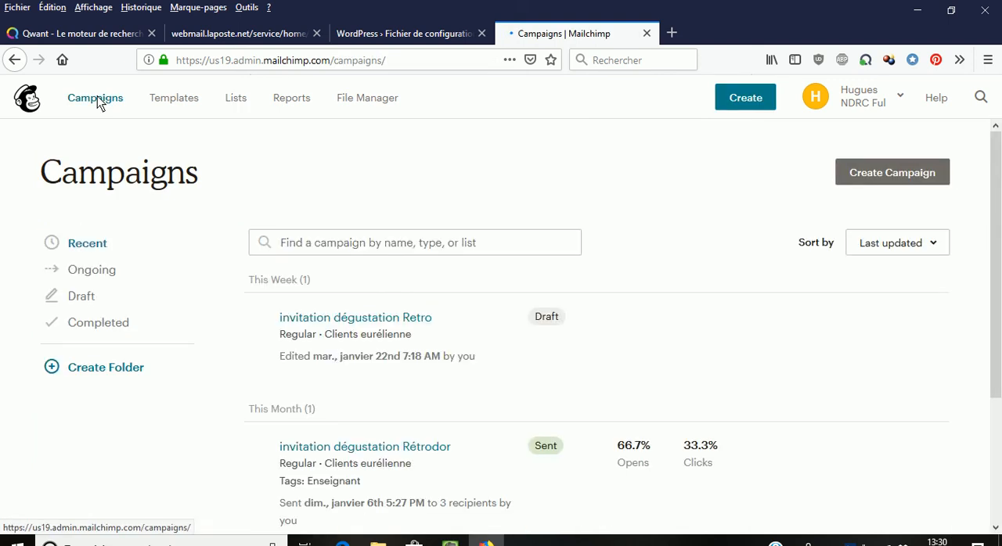
left_click(346, 321)
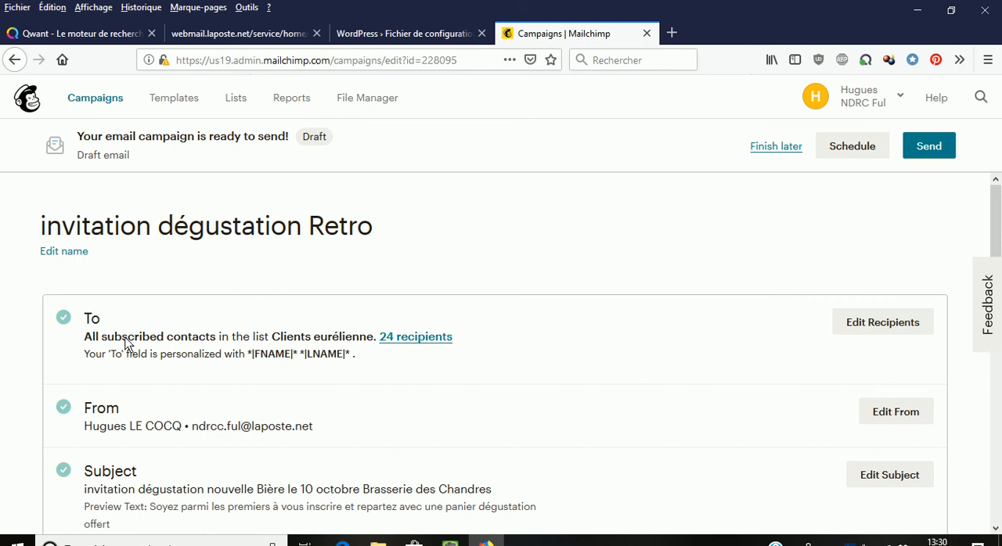
left_click(898, 321)
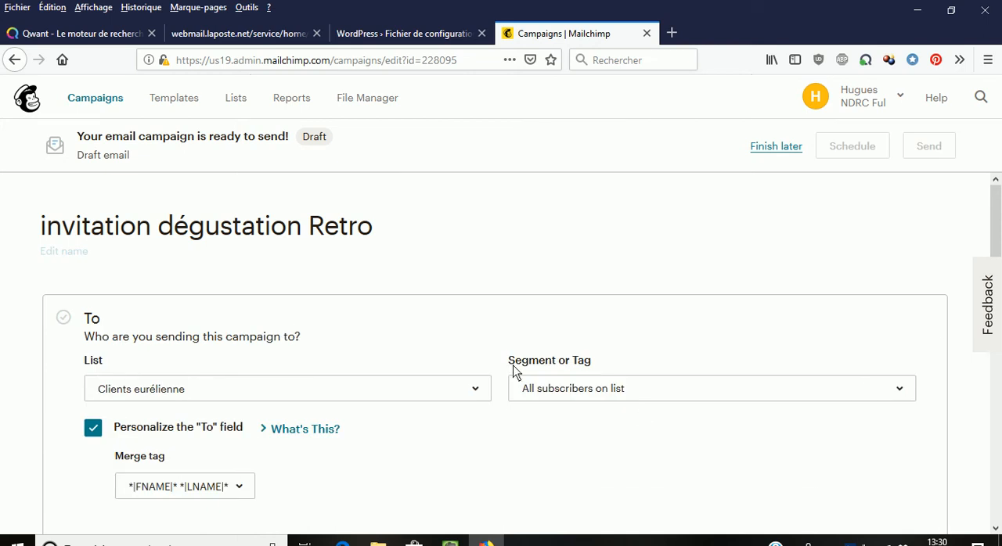
left_click(893, 388)
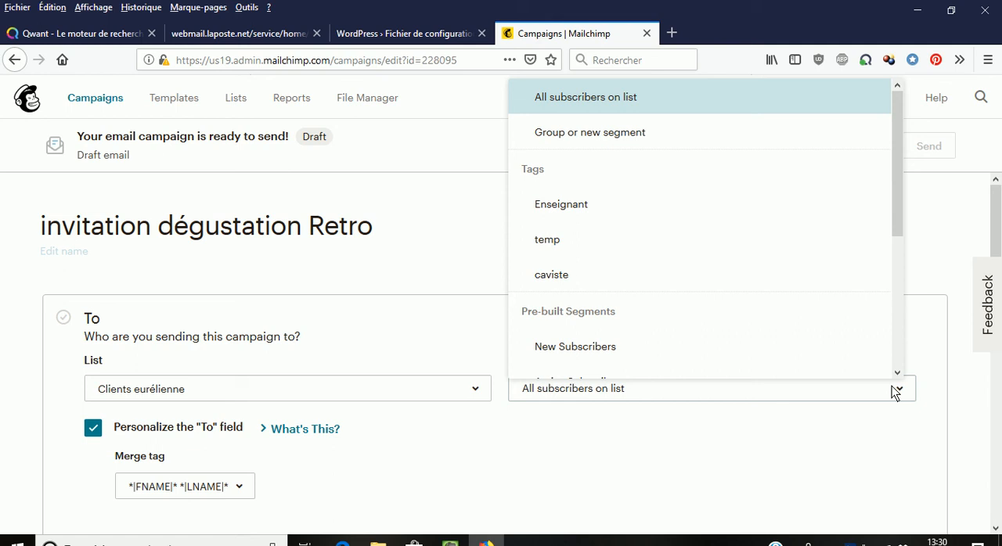
left_click(580, 278)
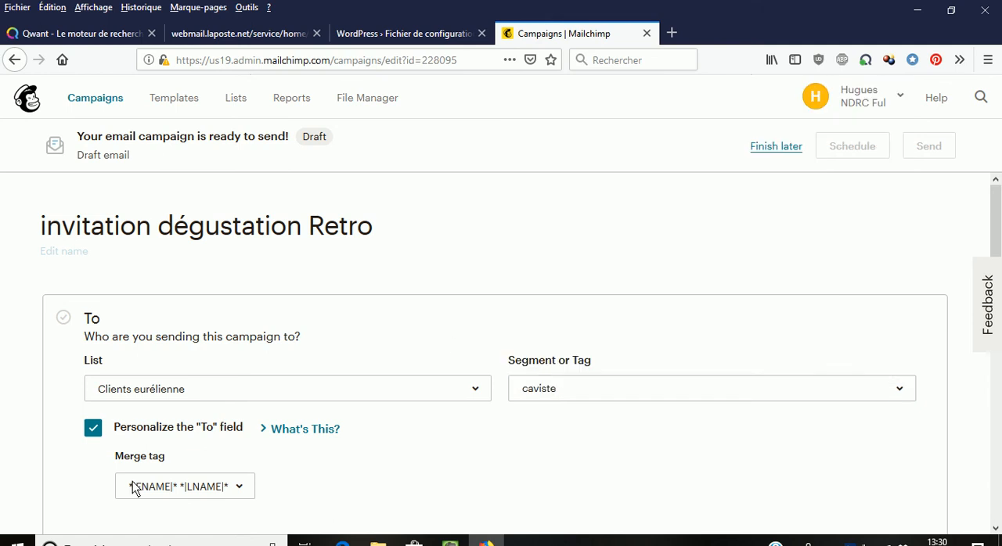
scroll(83, 443, "down", 2)
left_click(109, 471)
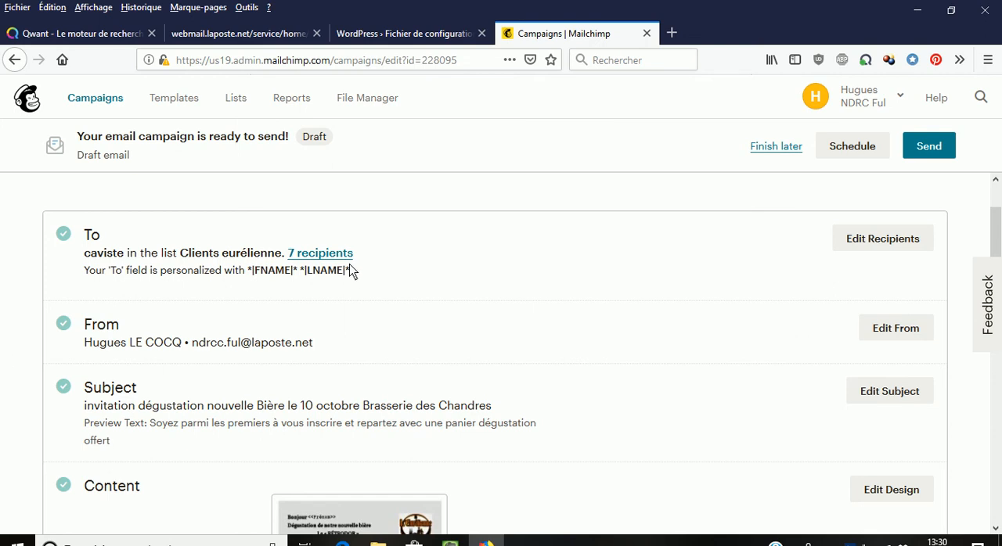
Step: Open the campaign's email design and edit the header caption block, placing the cursor after the *|FNAME|* tag in the greeting
scroll(362, 405, "down", 4)
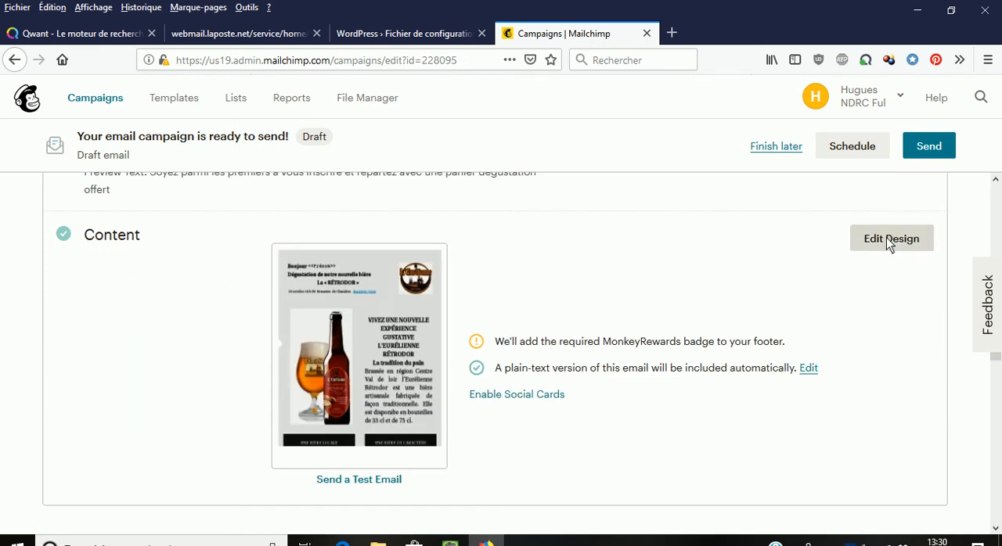
left_click(886, 239)
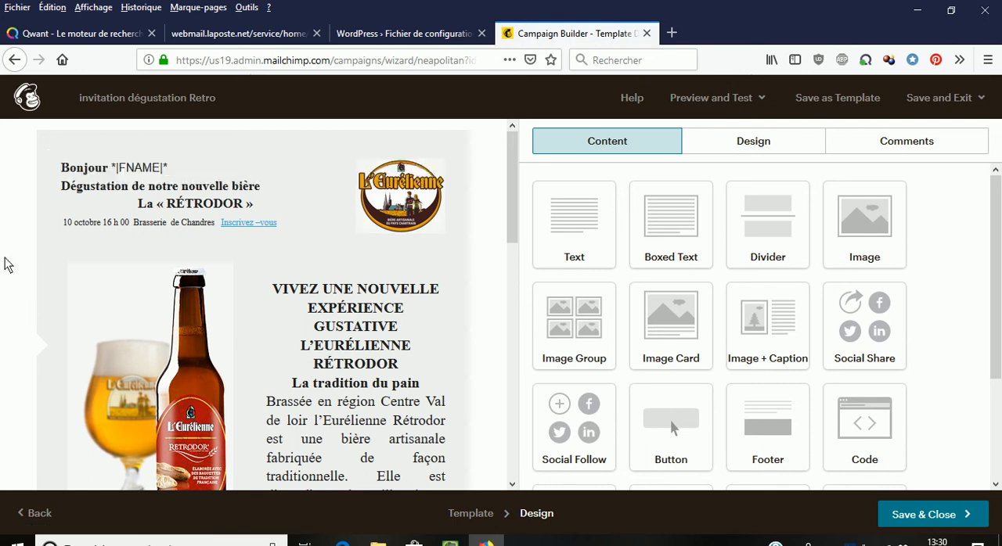
mouse_move(123, 184)
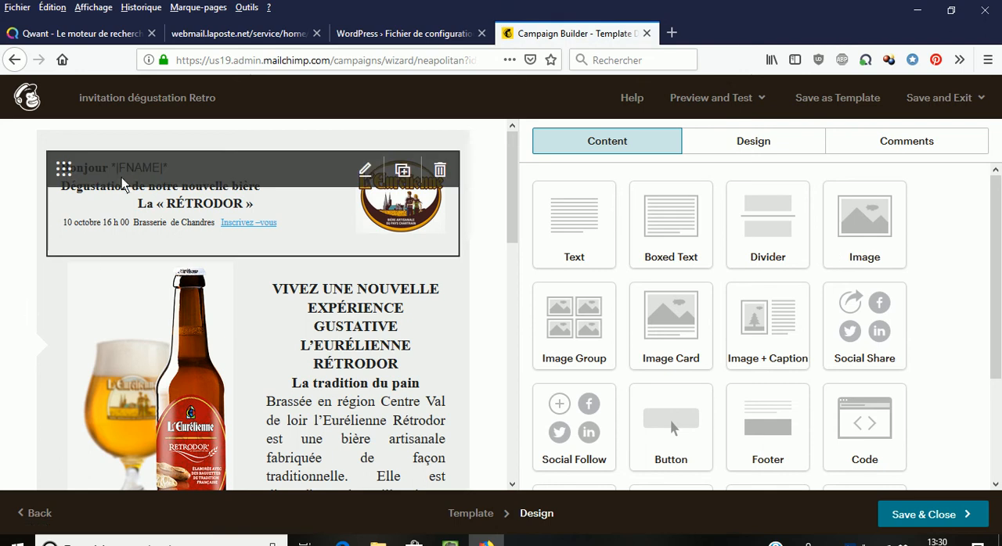
left_click(364, 171)
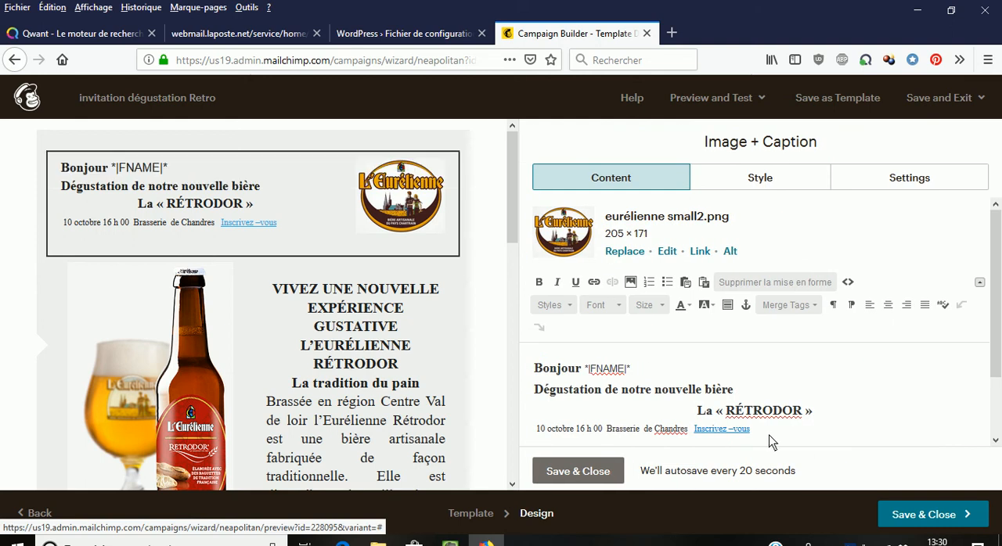
left_click(632, 369)
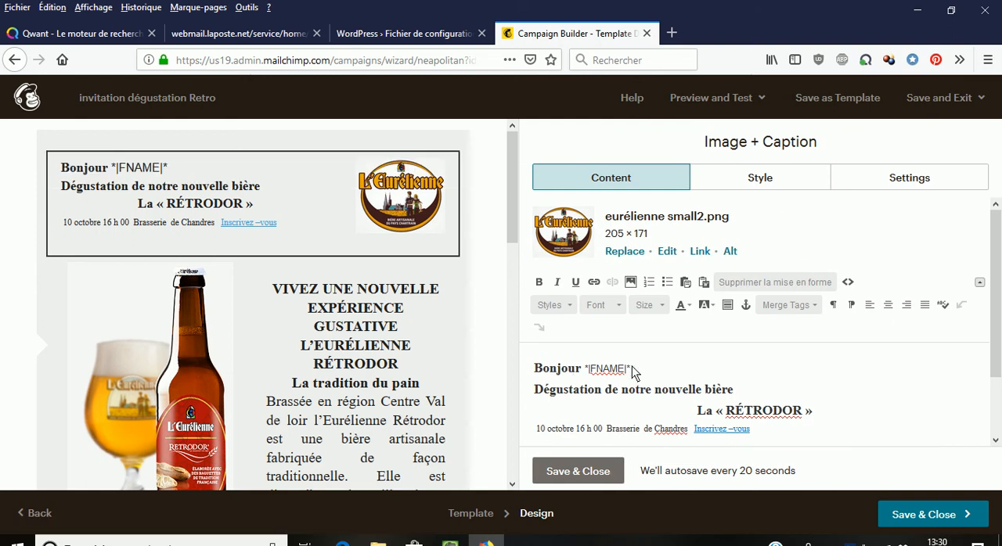
left_click(814, 307)
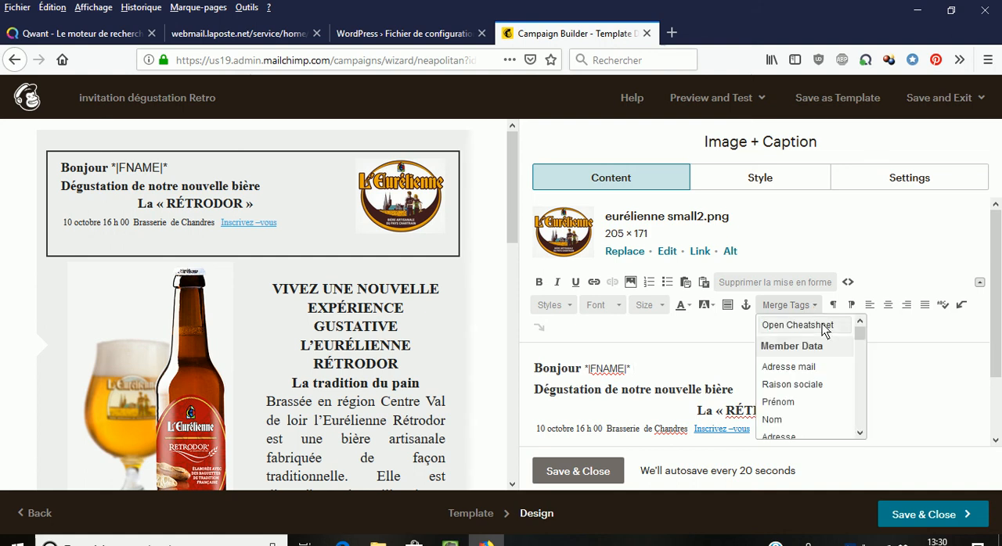
left_click(793, 402)
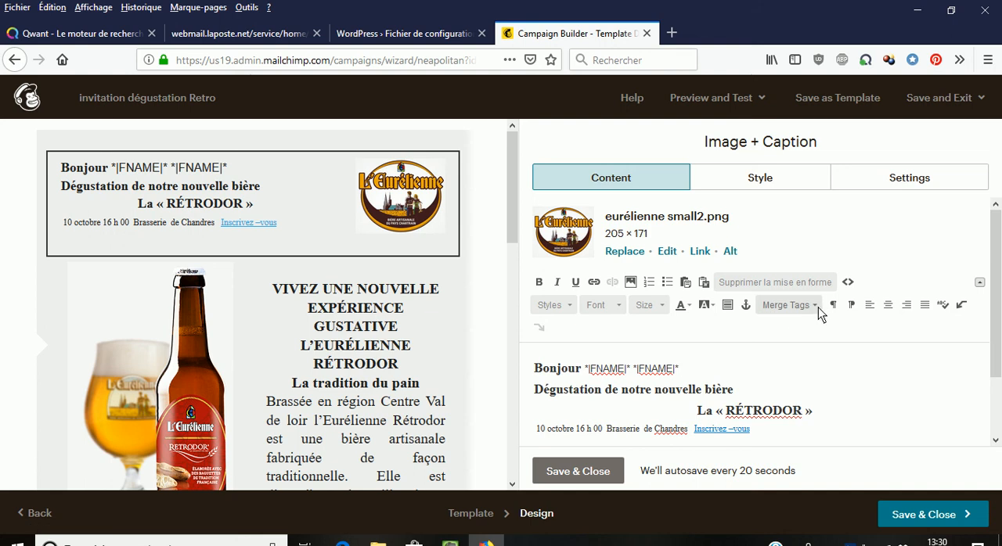
key("BackSpace")
key("BackSpace")
key("BackSpace")
key("BackSpace")
key("BackSpace")
key("BackSpace")
key("BackSpace")
key("BackSpace")
key("BackSpace")
key("BackSpace")
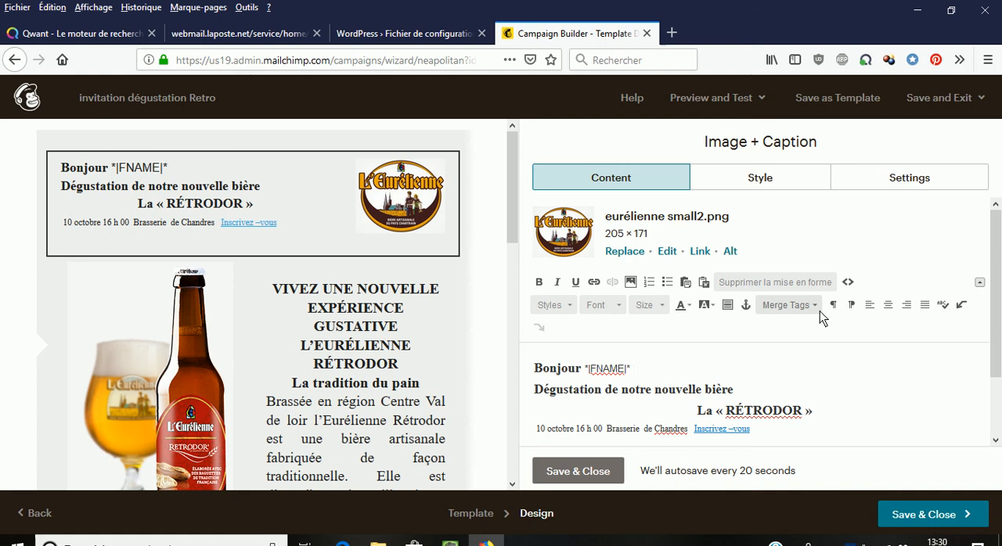
Step: Insert the Nom merge tag after *|FNAME|* in the greeting and save the caption block
left_click(817, 308)
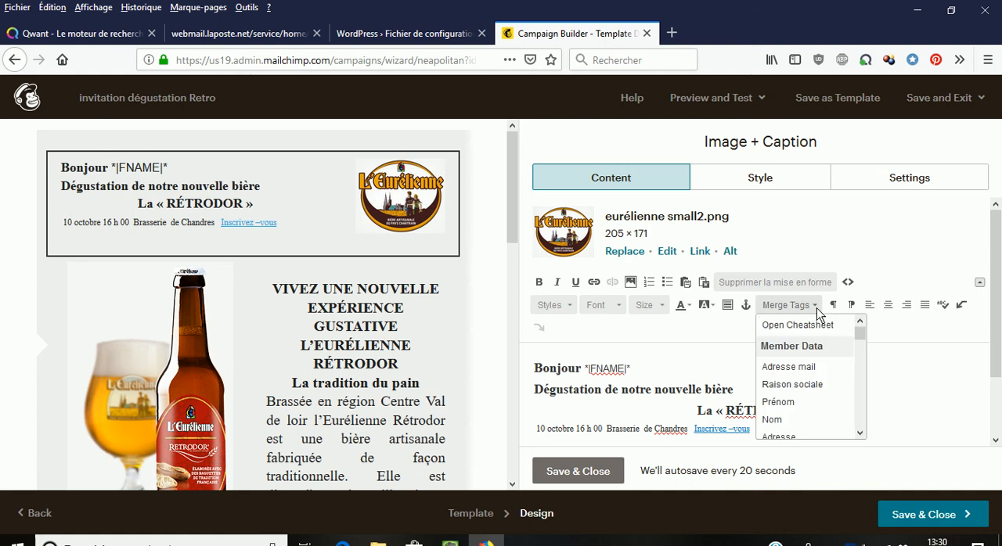
left_click(789, 420)
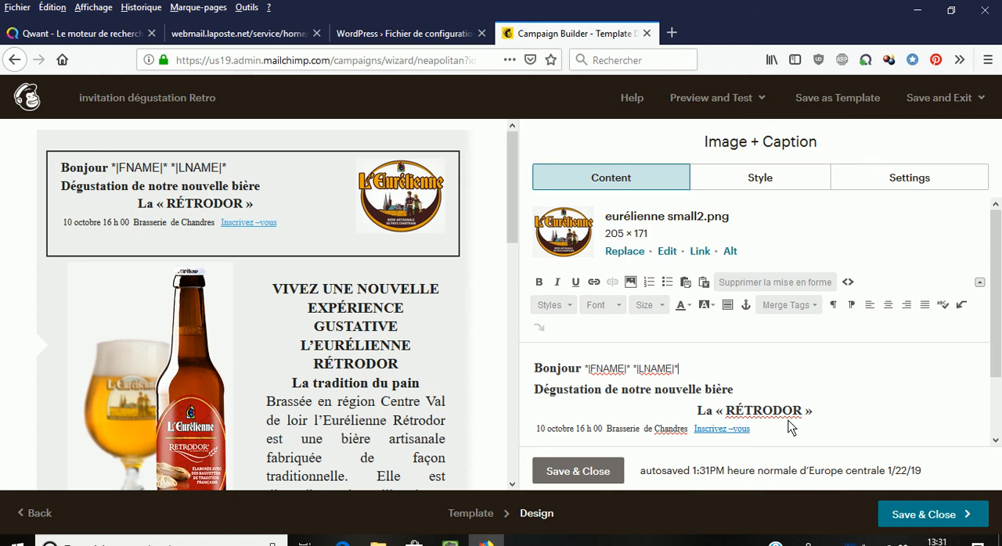
left_click(596, 472)
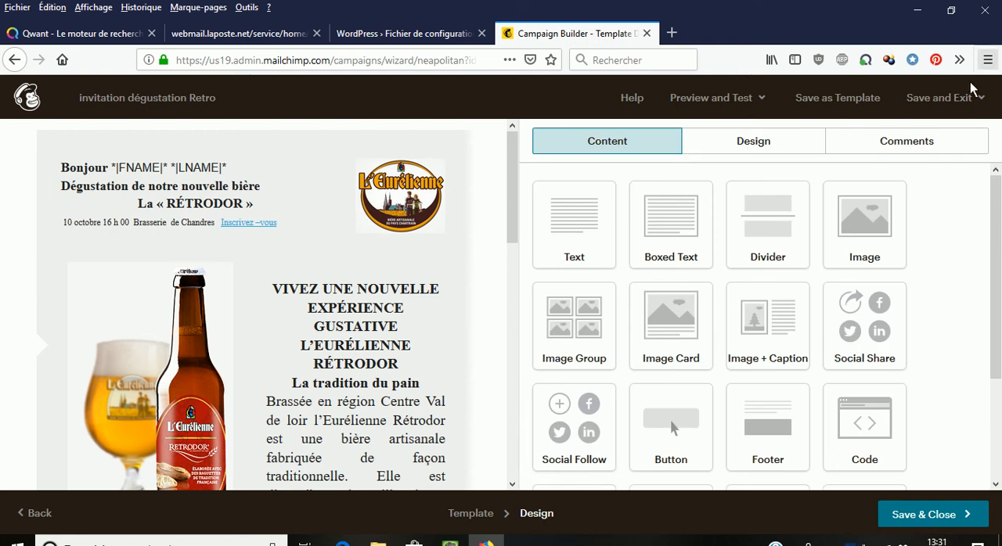
Step: Save and exit the email design to the templates list, and reopen the "invitation dégustation Retro" draft campaign
left_click(924, 102)
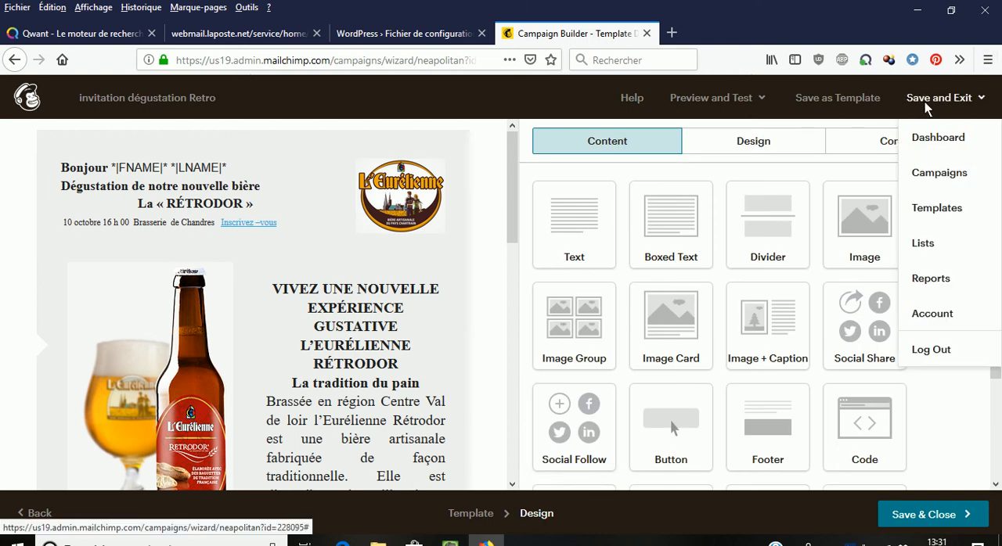
left_click(937, 208)
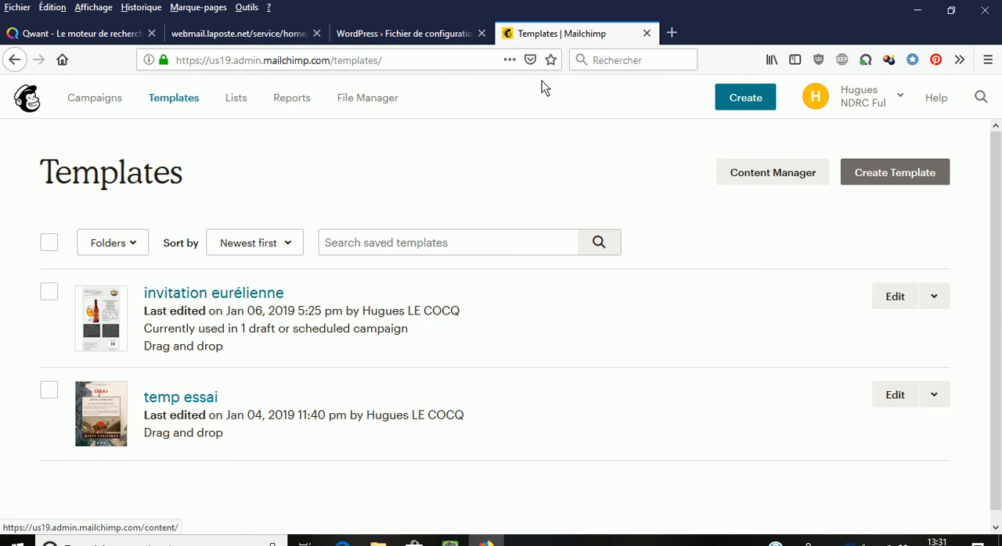
left_click(108, 108)
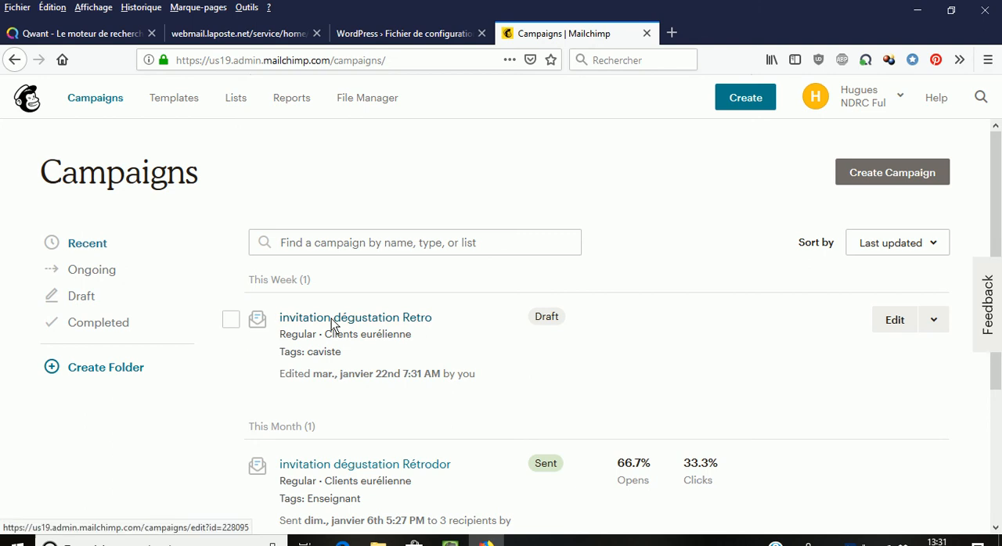
left_click(332, 318)
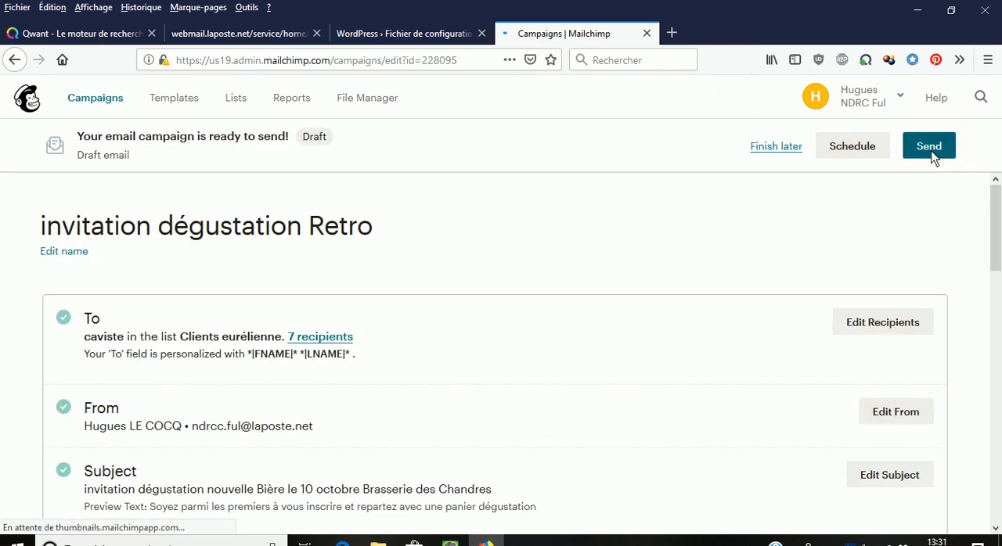
Step: Bring up the send confirmation for the campaign and close it without sending
left_click(930, 148)
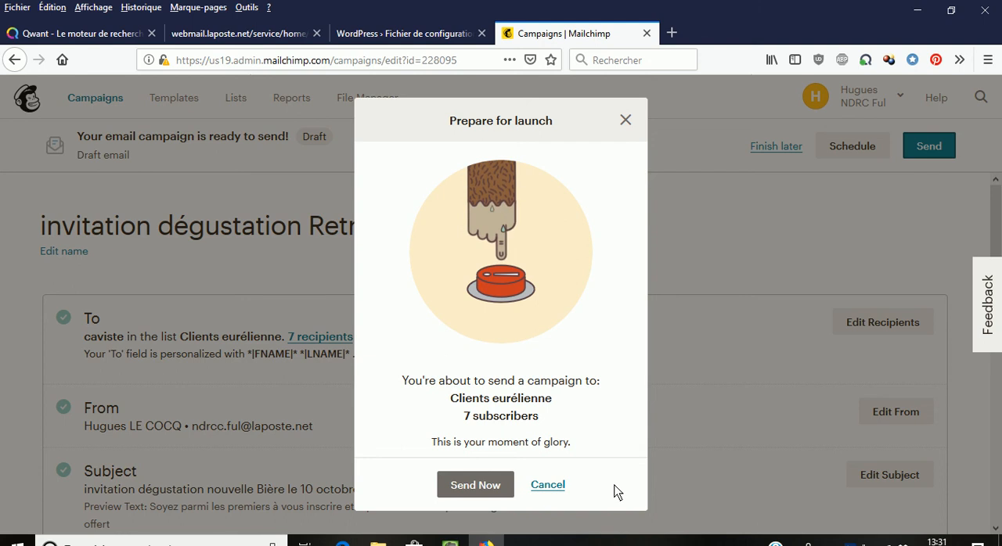
left_click(625, 121)
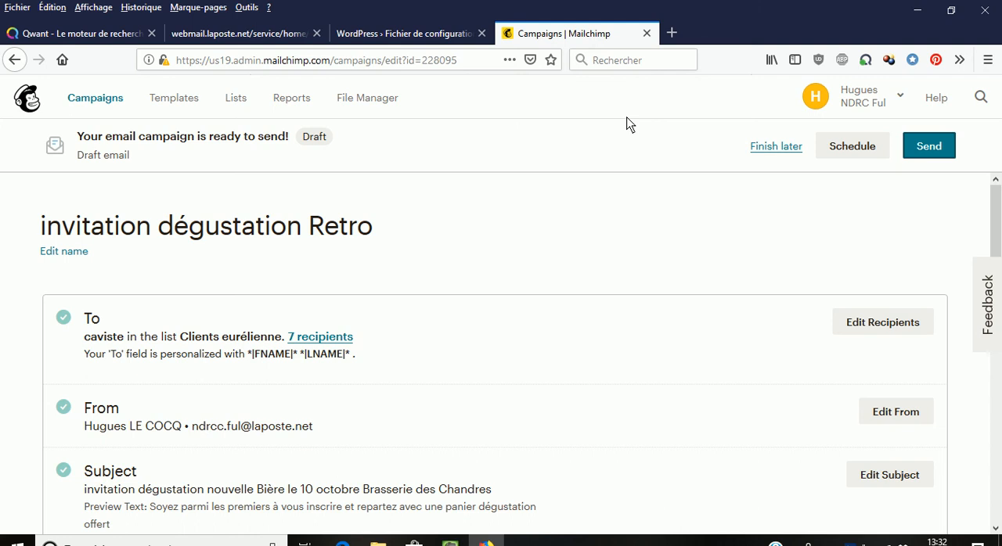